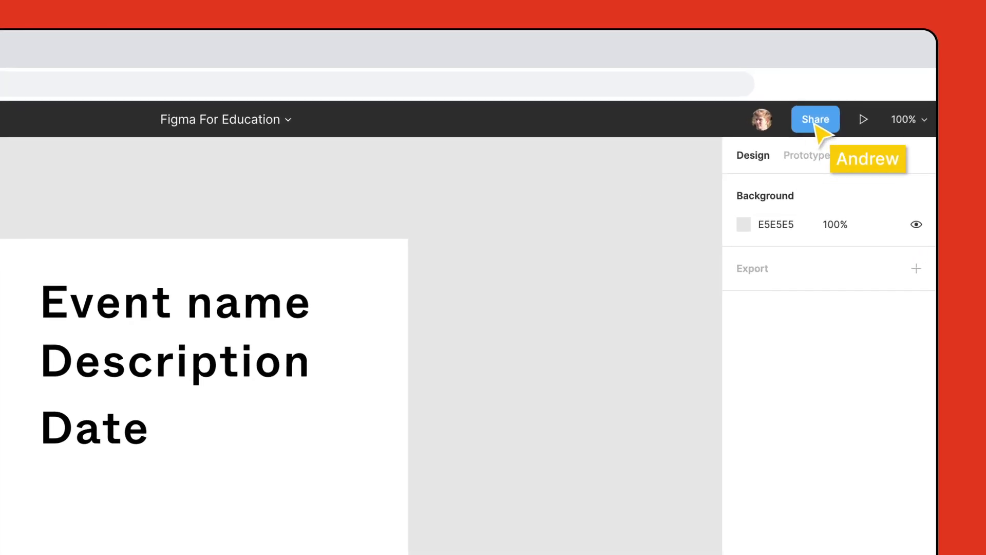
Step: Invite a student by e-mail with can-edit access, copy the file link, and close sharing
left_click(817, 125)
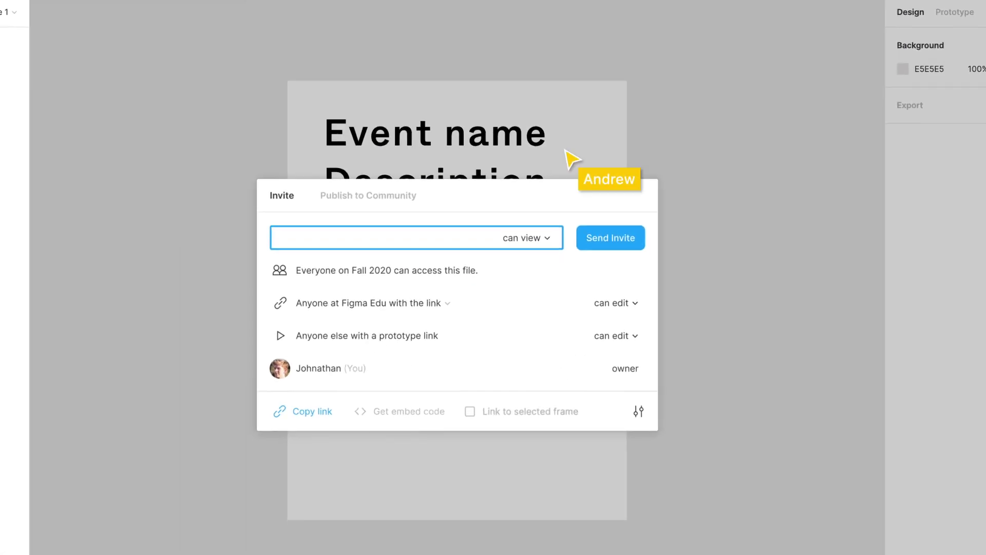
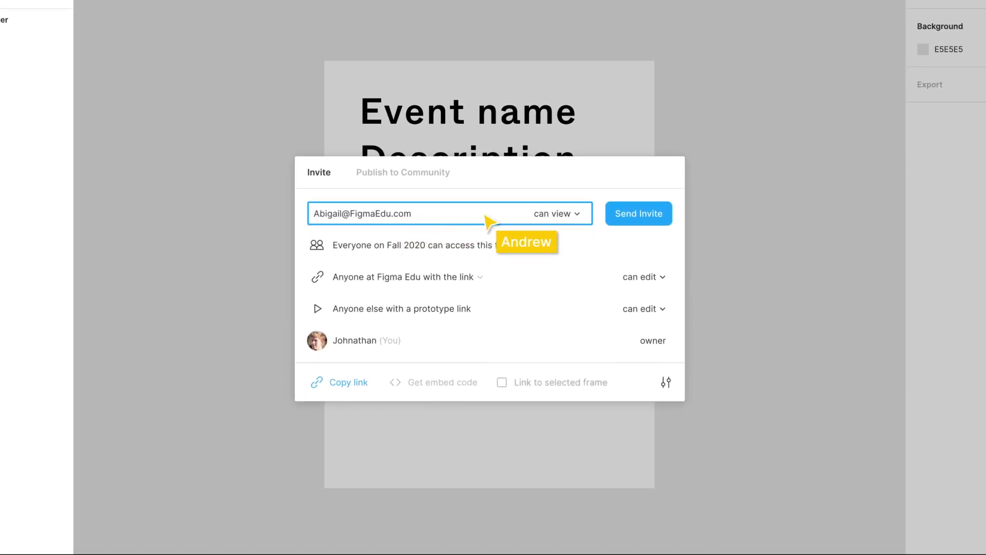
left_click(577, 213)
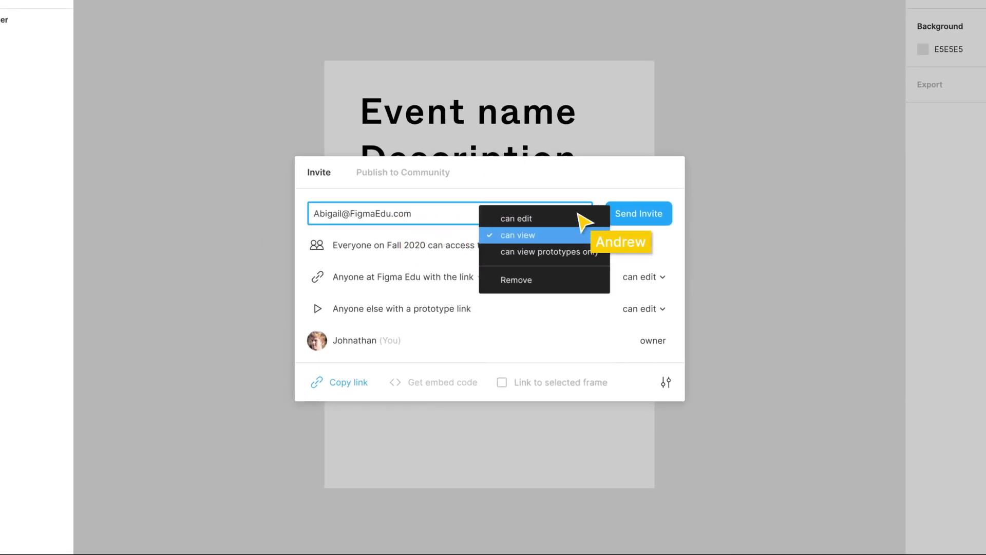
left_click(544, 219)
left_click(642, 214)
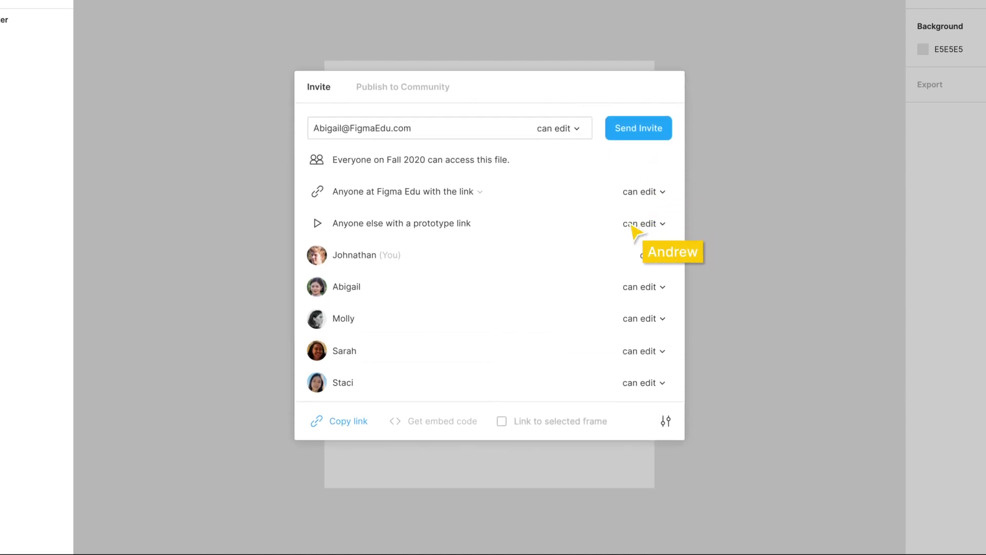
left_click(356, 424)
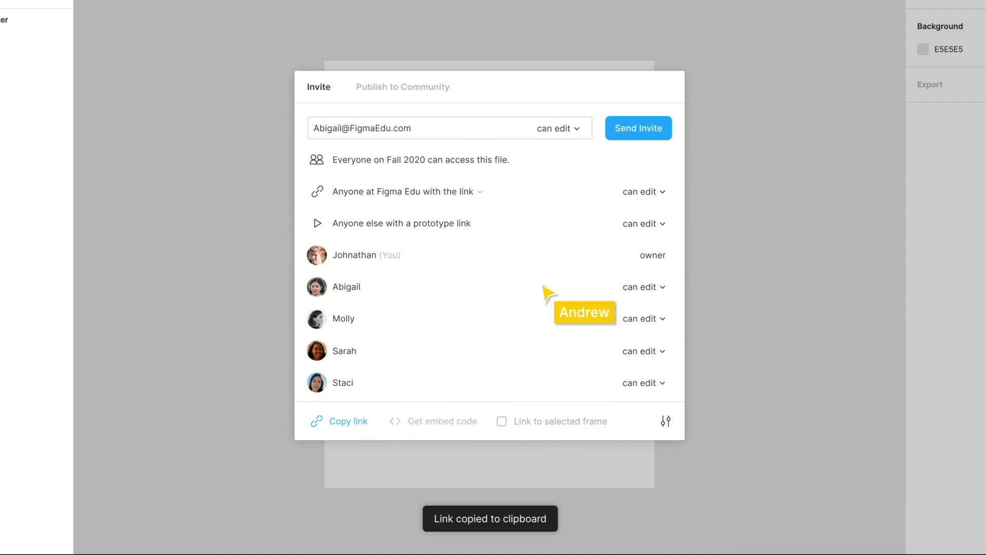
left_click(717, 202)
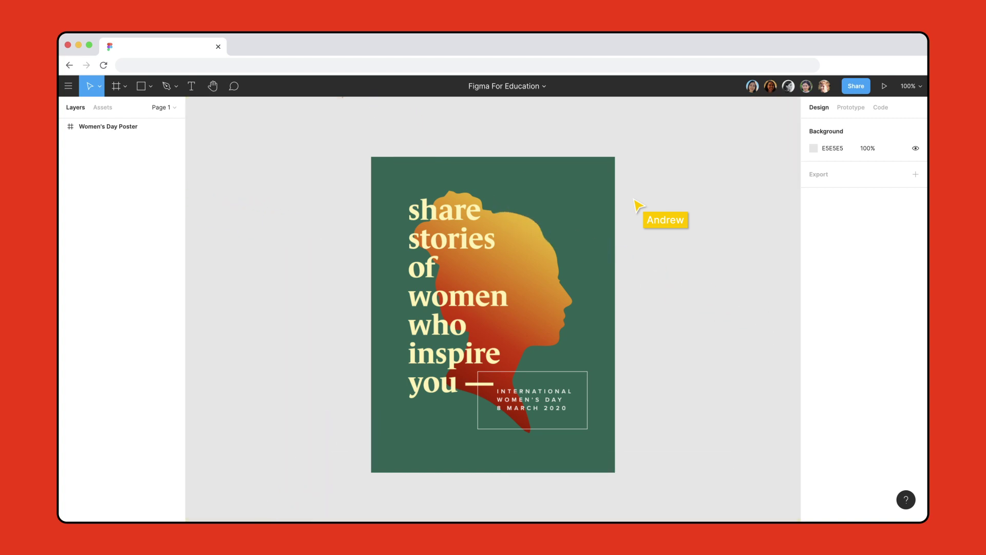
Step: Follow two students' live views in turn through their collaborator avatars
left_click(807, 88)
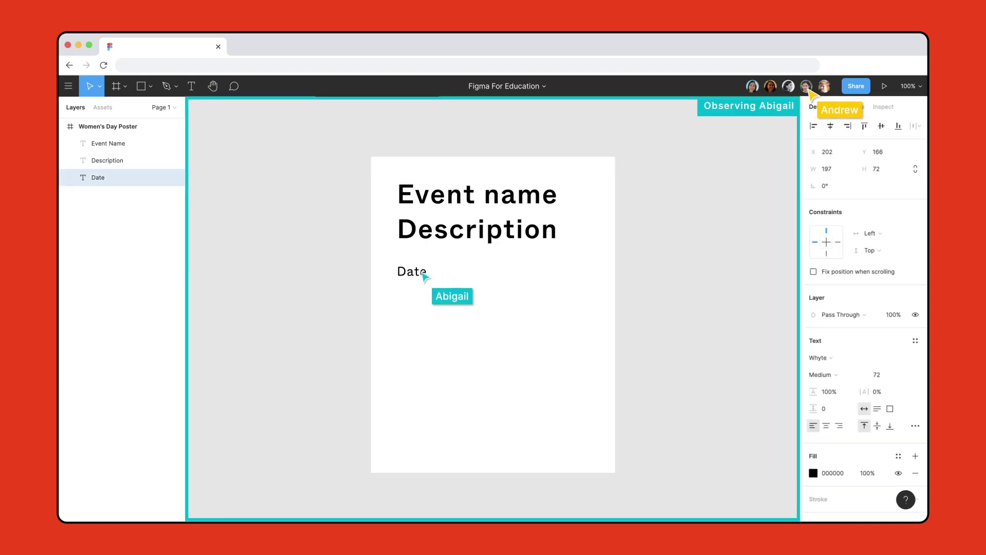
left_click(791, 88)
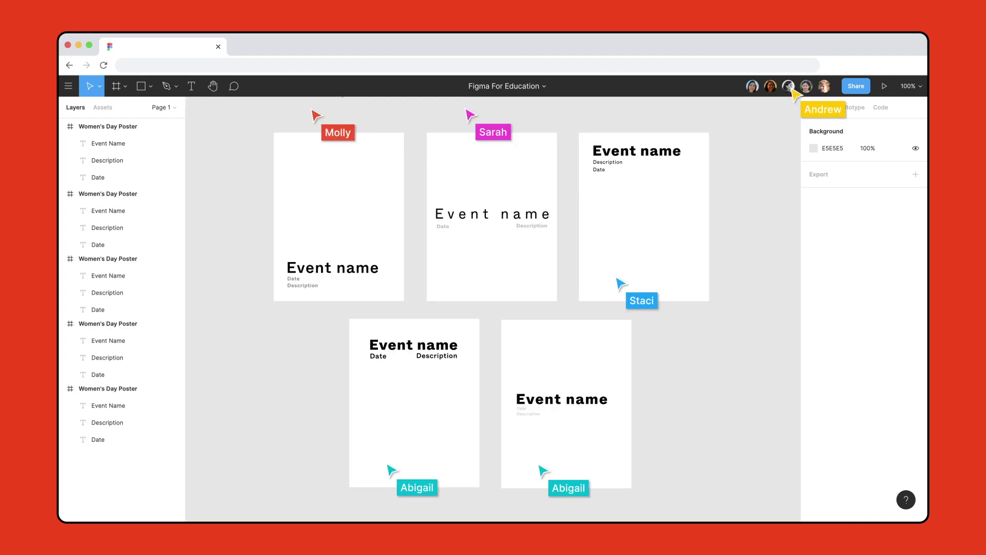
Step: Present the posters and advance from the first through to the fifth
left_click(884, 86)
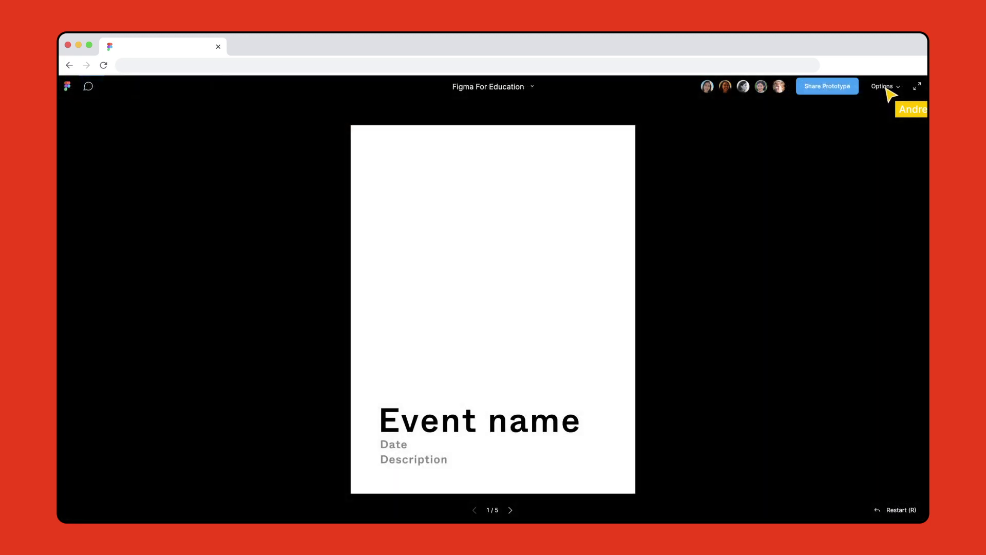
key("Right")
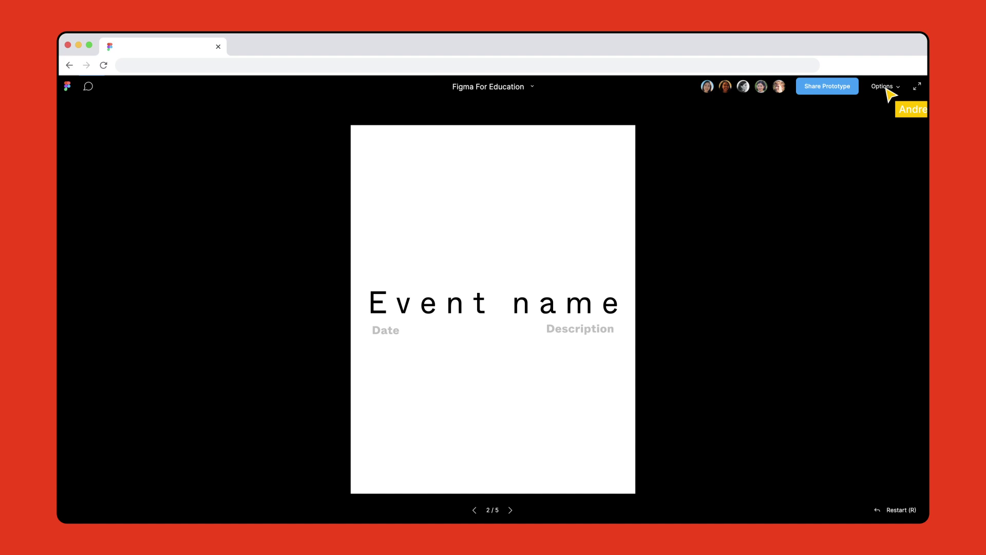
key("Right")
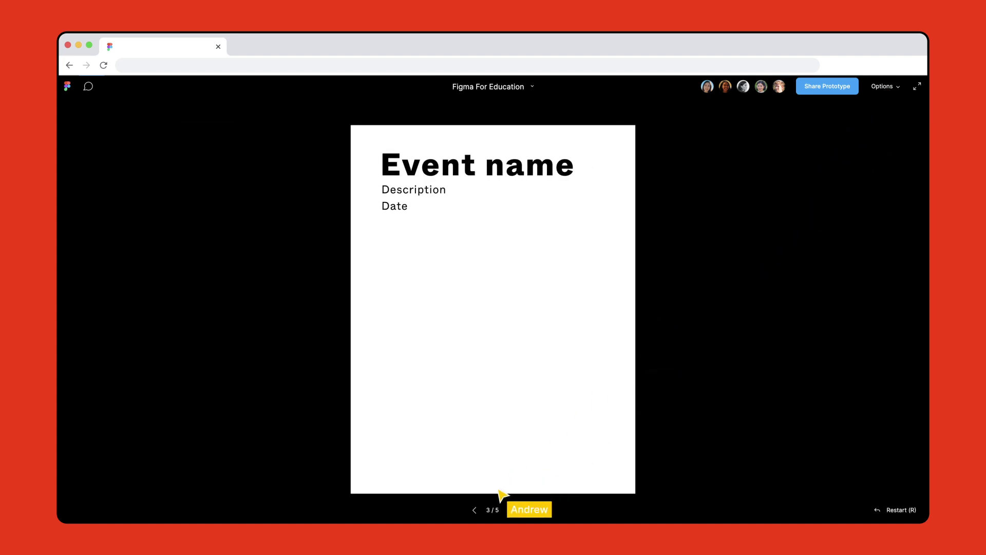
left_click(511, 510)
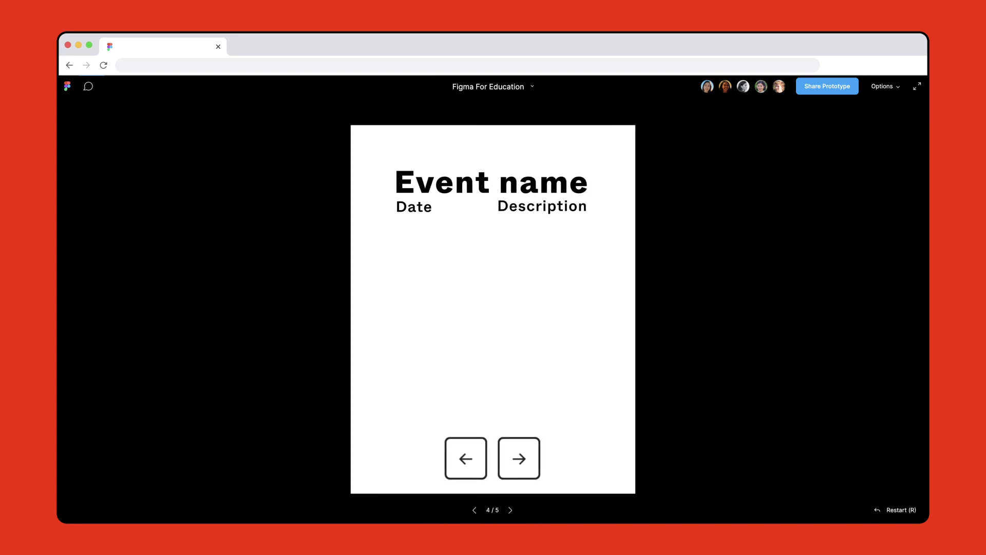
key("Right")
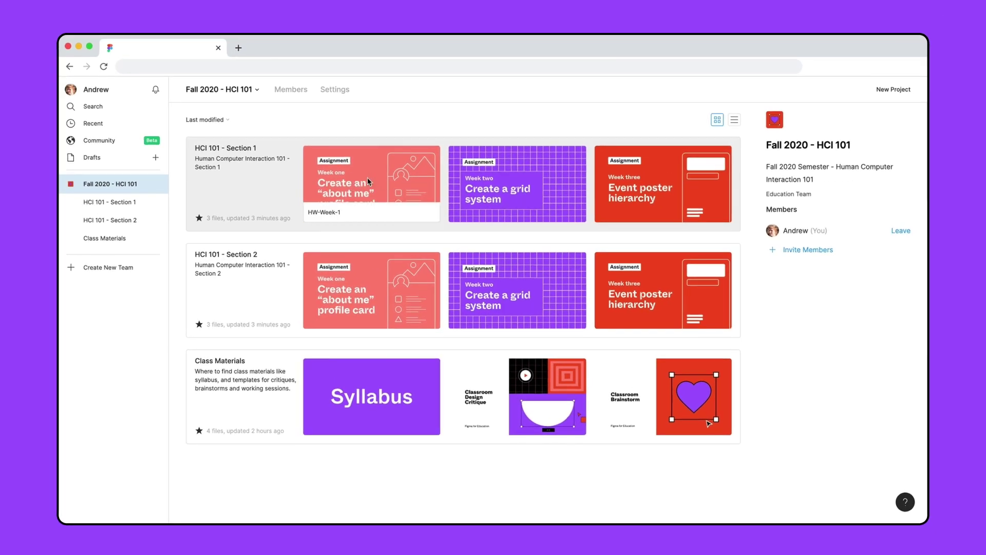
Step: Open the HW-Week-1 assignment file from the team page
left_click(375, 178)
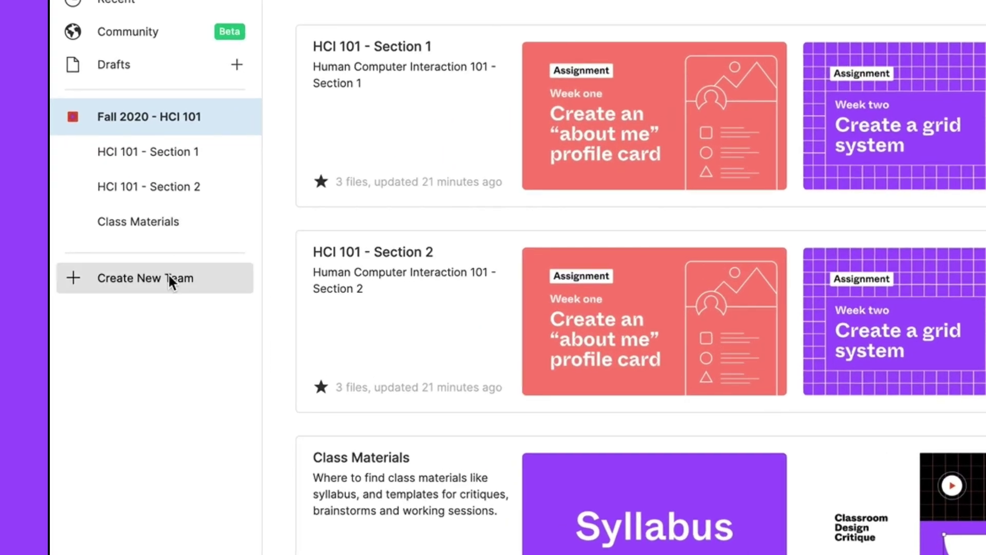
Step: Create team 'Fall 2020 - Communication Design', skip collaborators, and upgrade to the free Education plan
left_click(168, 273)
type("Fall 2020 - Communication De")
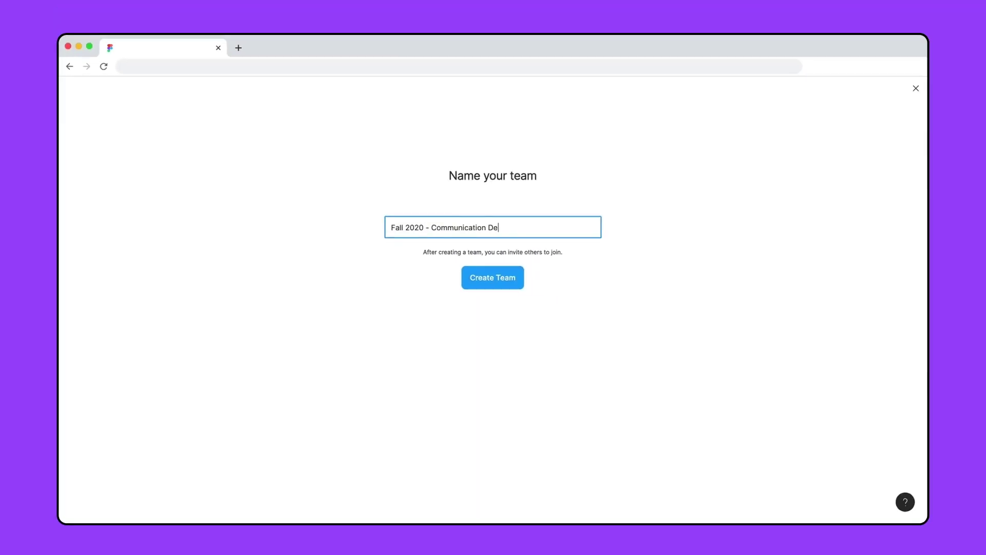
type("sign")
key("Return")
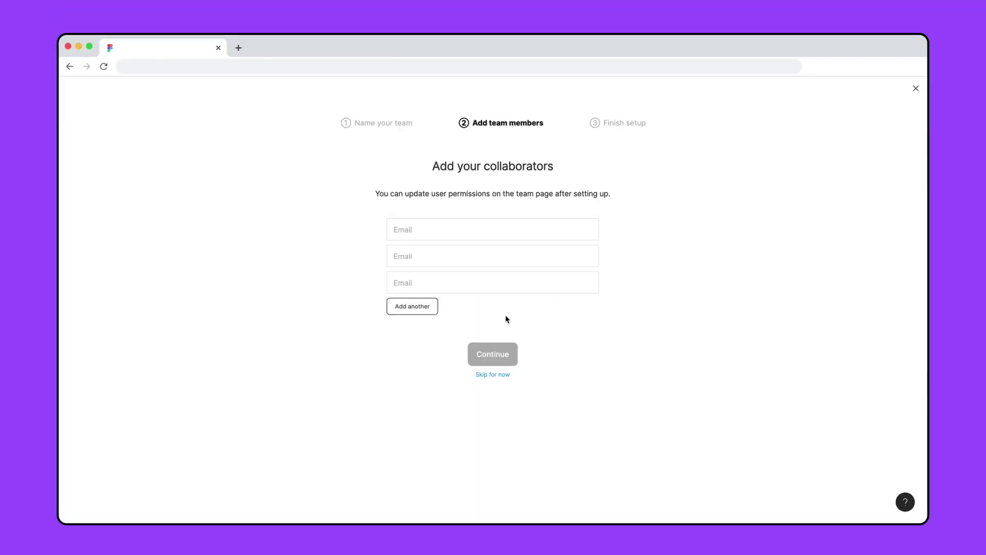
left_click(502, 375)
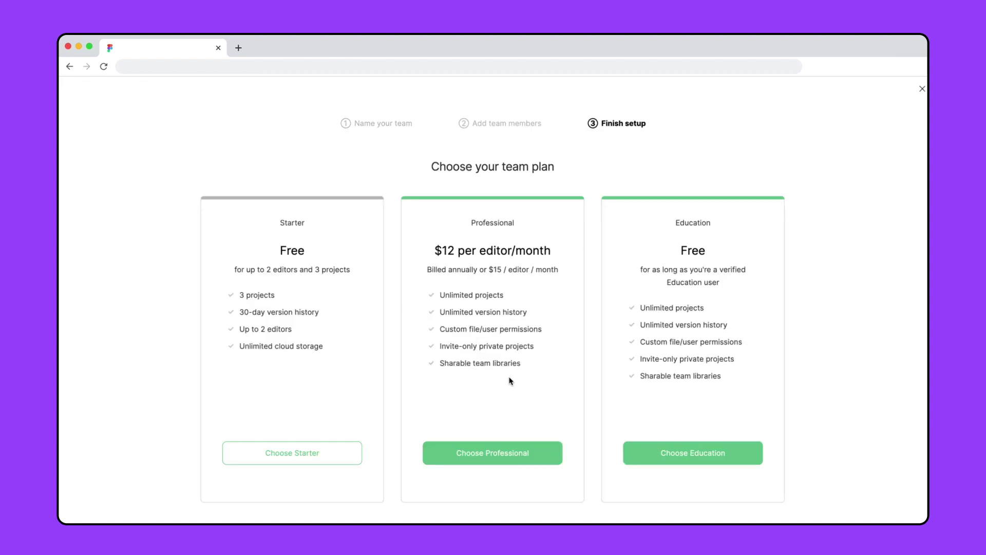
left_click(733, 455)
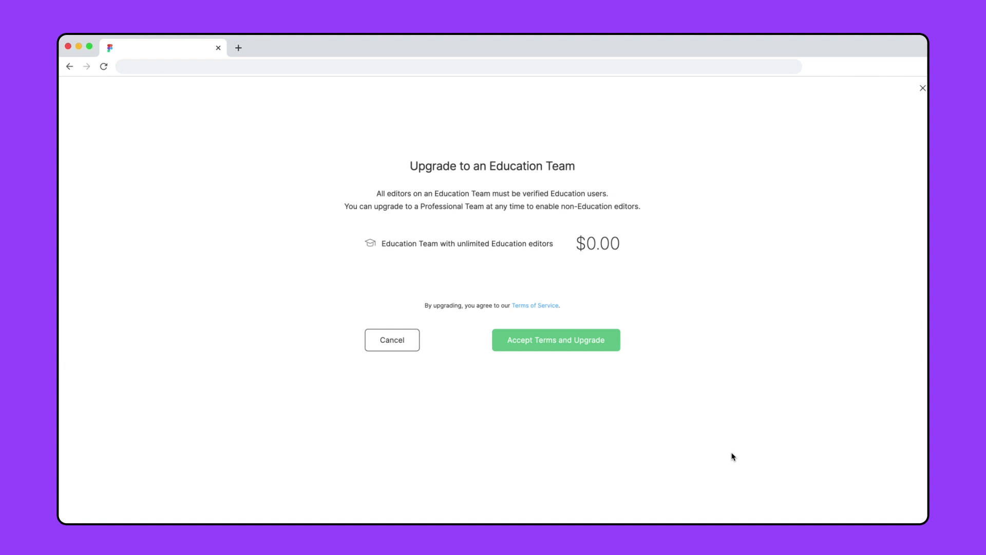
left_click(619, 345)
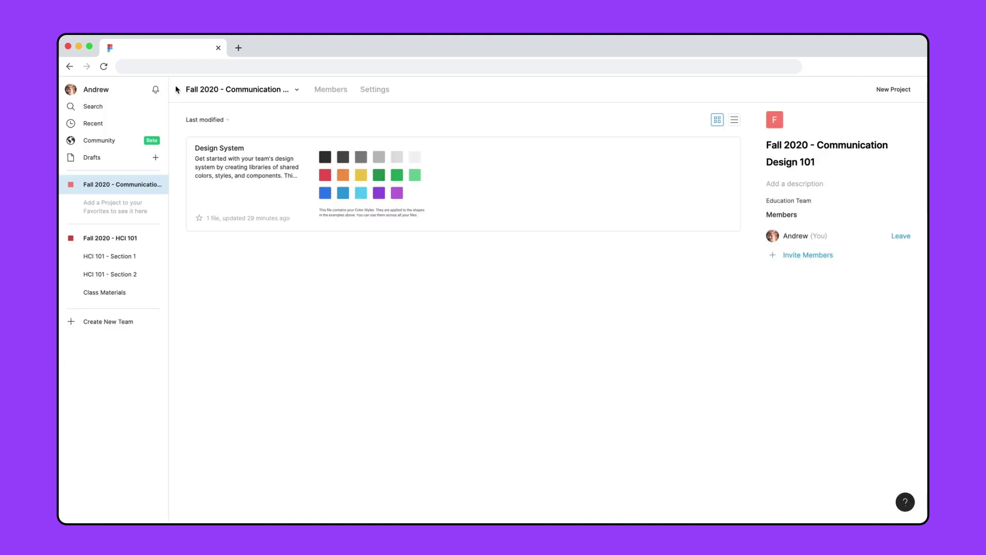
Step: Paste the course description with the figma.com/education link as the team description
left_click(784, 184)
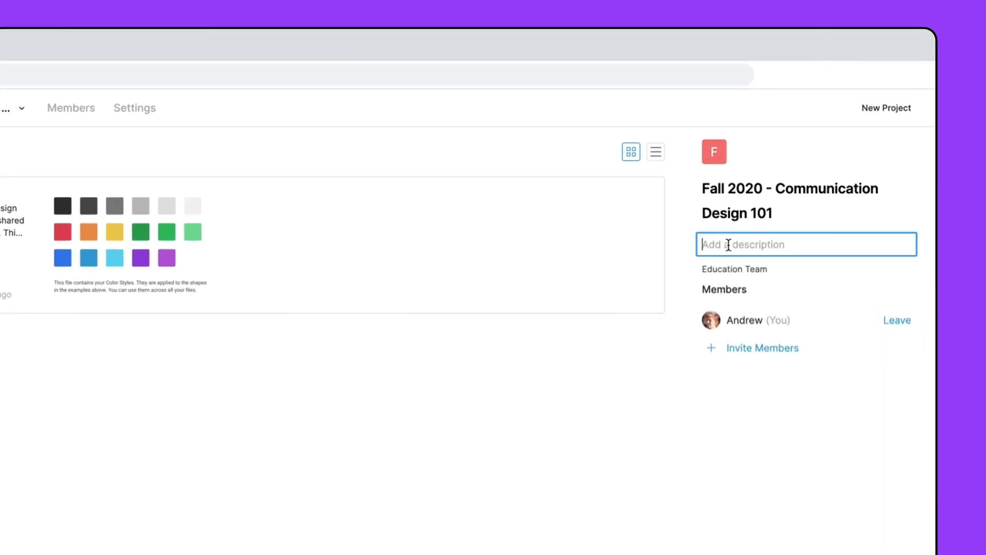
key("ctrl+v")
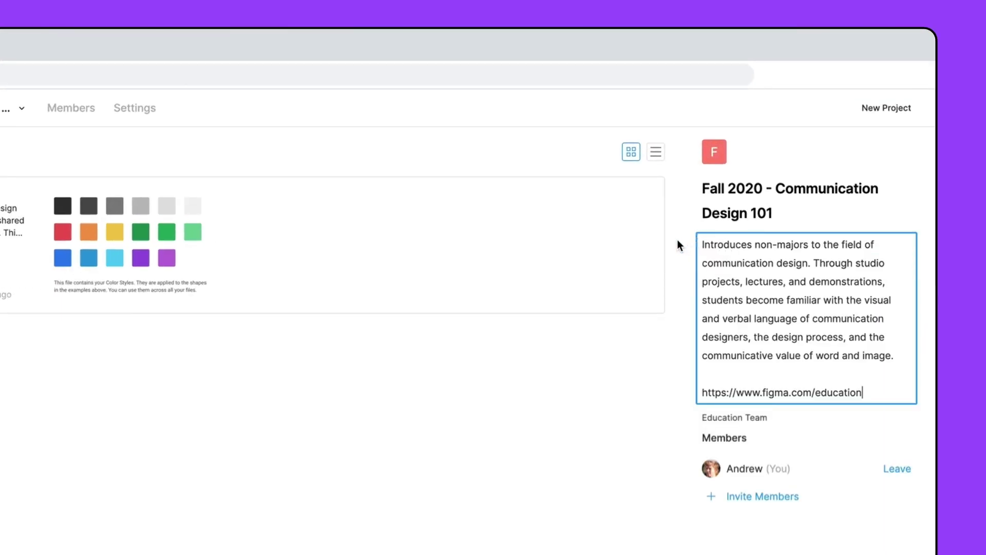
left_click(678, 240)
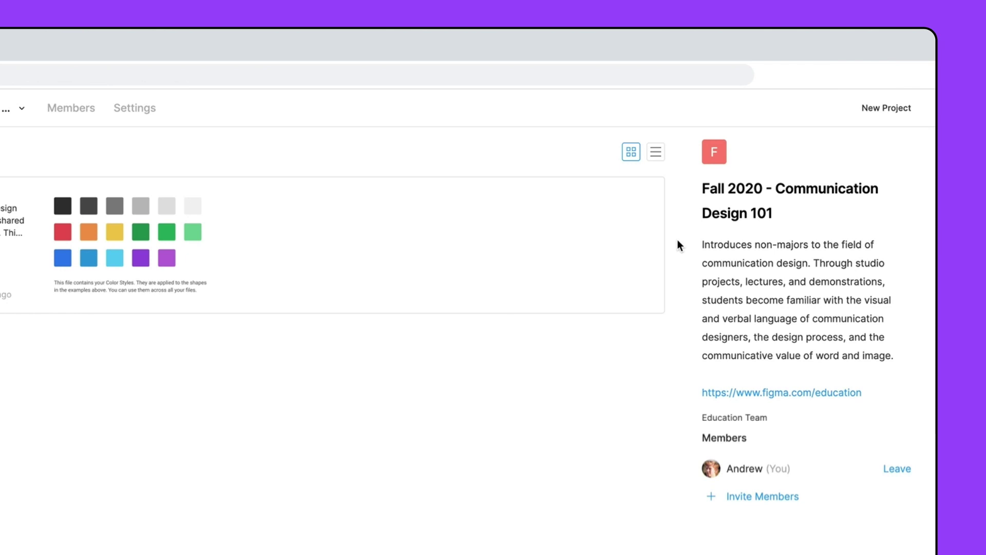
Step: Add a new project named 'Communication Design 101 - Section 1' to the team
left_click(891, 106)
type("Communication Design")
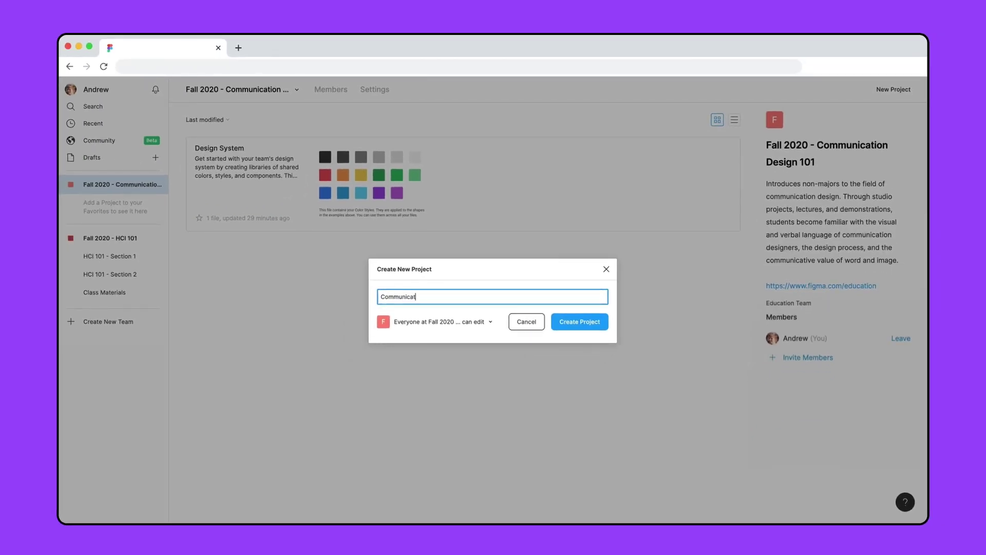
type(" 101 - Section 1")
left_click(580, 321)
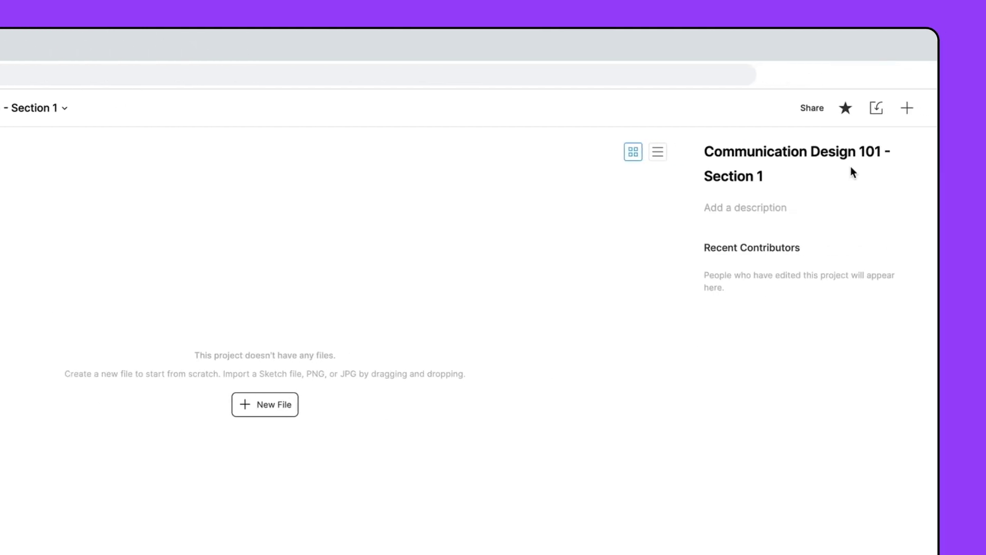
Step: Star the project as a favorite and start a new file in it
left_click(843, 112)
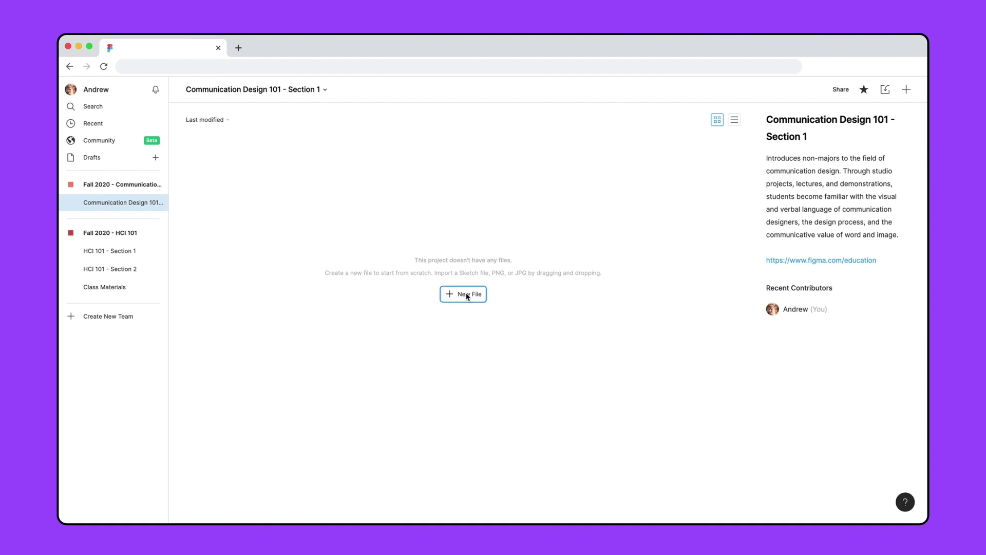
left_click(467, 294)
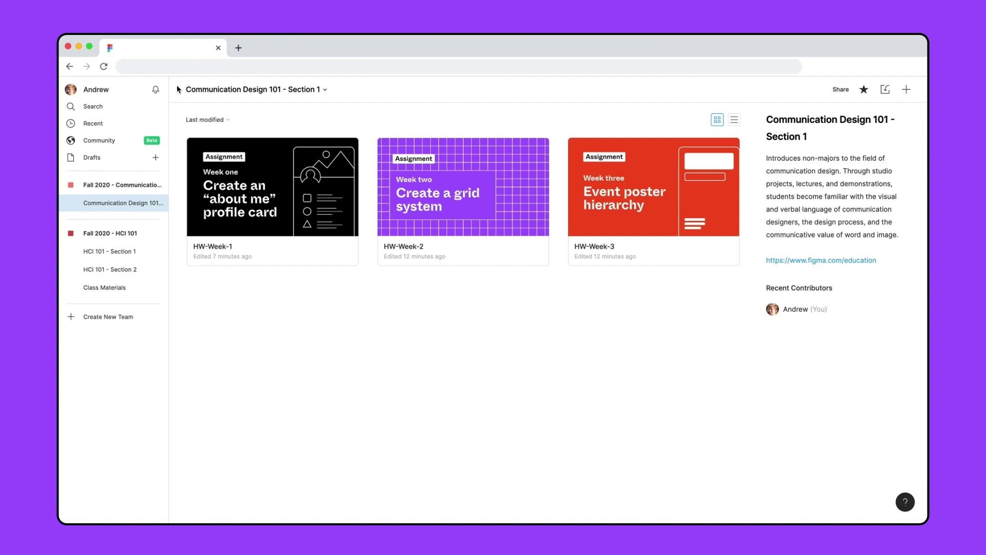
Step: Open HW-Week-1 and make its red work-in-progress frame the file thumbnail
left_click(275, 190)
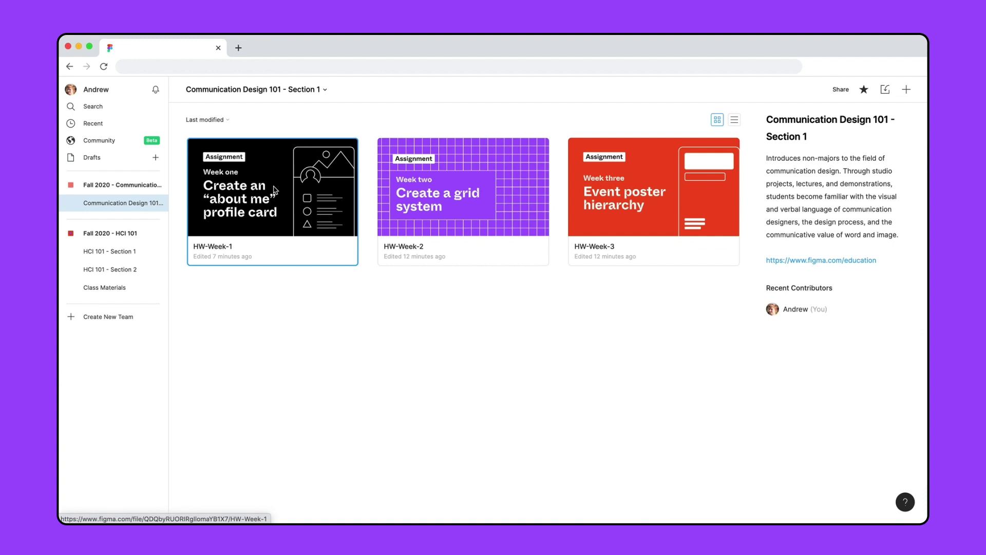
double_click(275, 191)
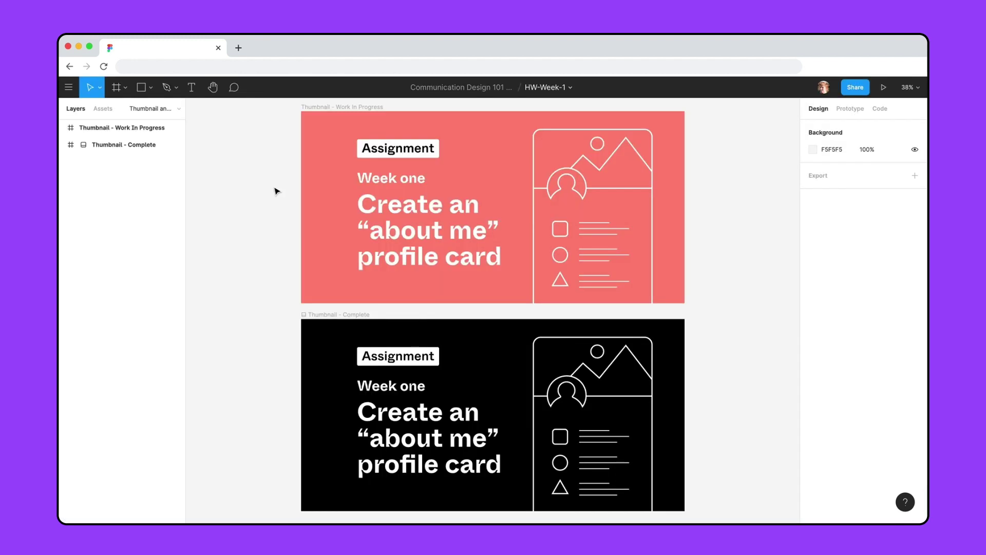
left_click(325, 183)
right_click(327, 185)
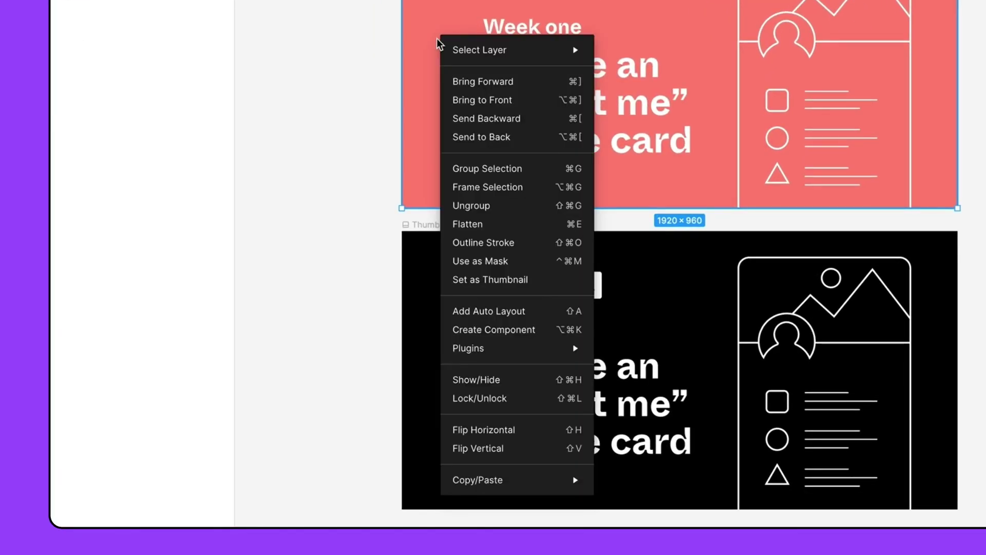
mouse_move(329, 196)
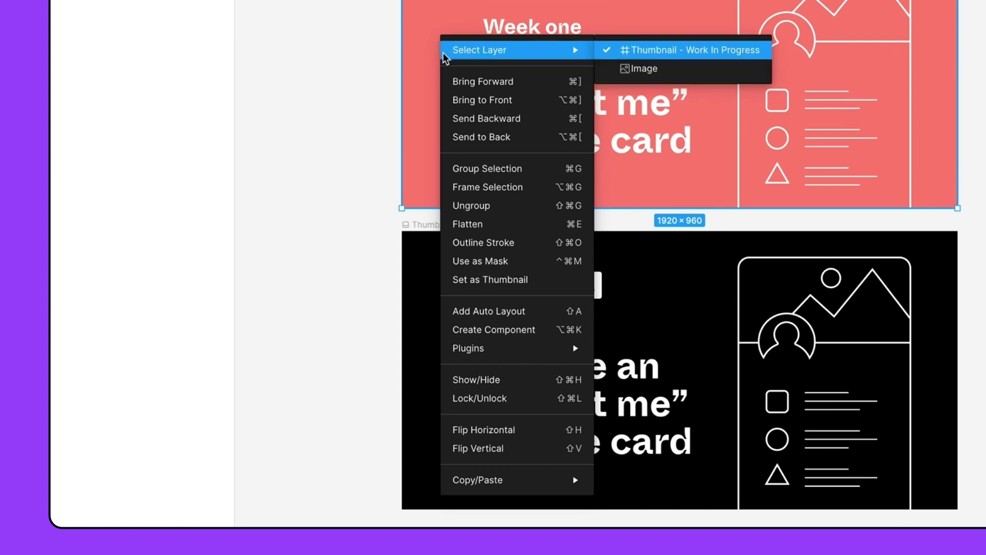
left_click(486, 284)
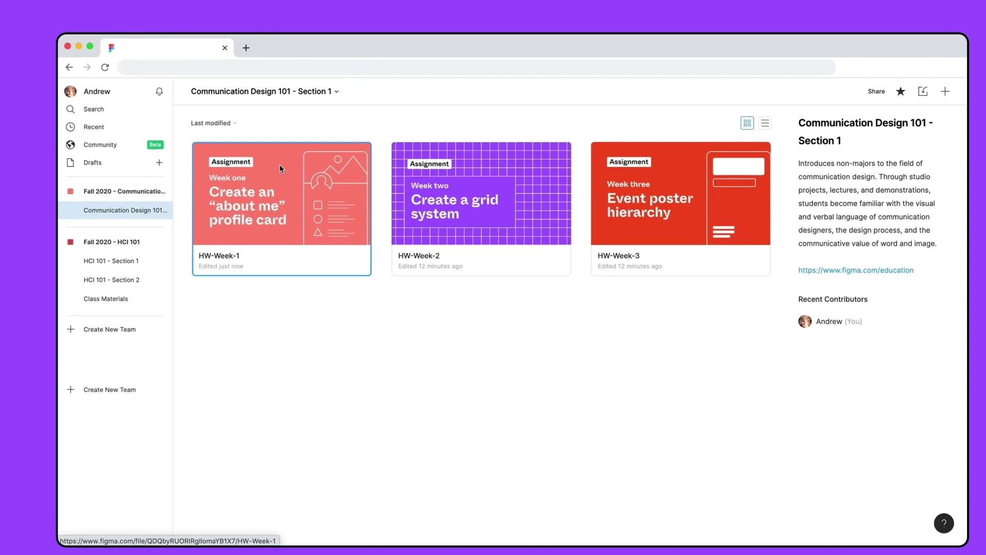
Step: Pin the HW-Week-1 file to the top of the project
right_click(280, 165)
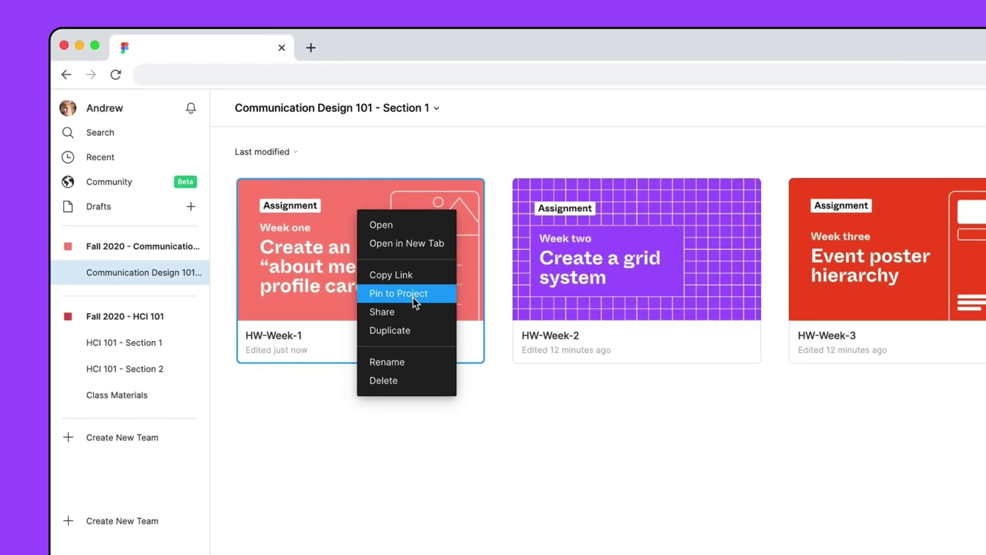
left_click(413, 297)
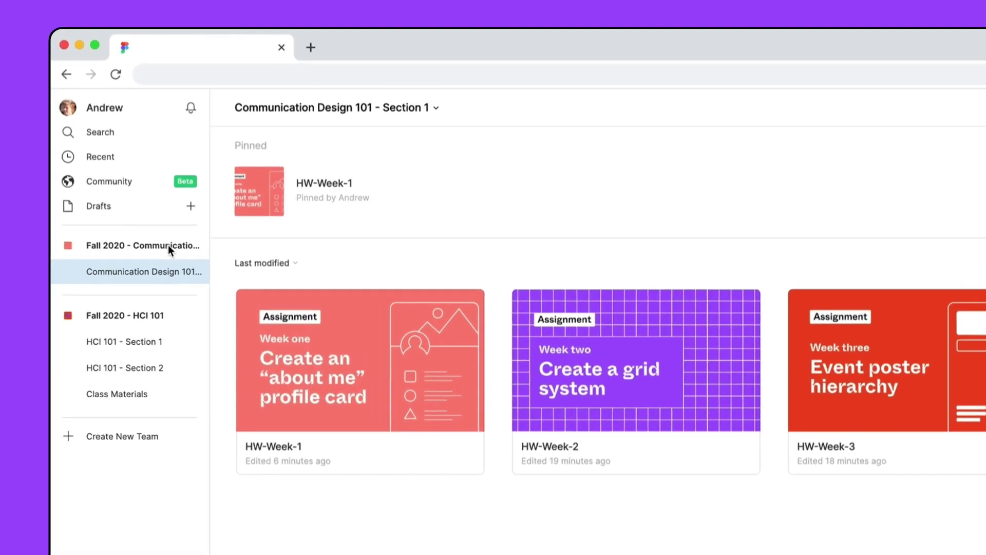
Step: Invite four students by e-mail to the Fall 2020 - Communication Design 101 team with can edit access
left_click(139, 184)
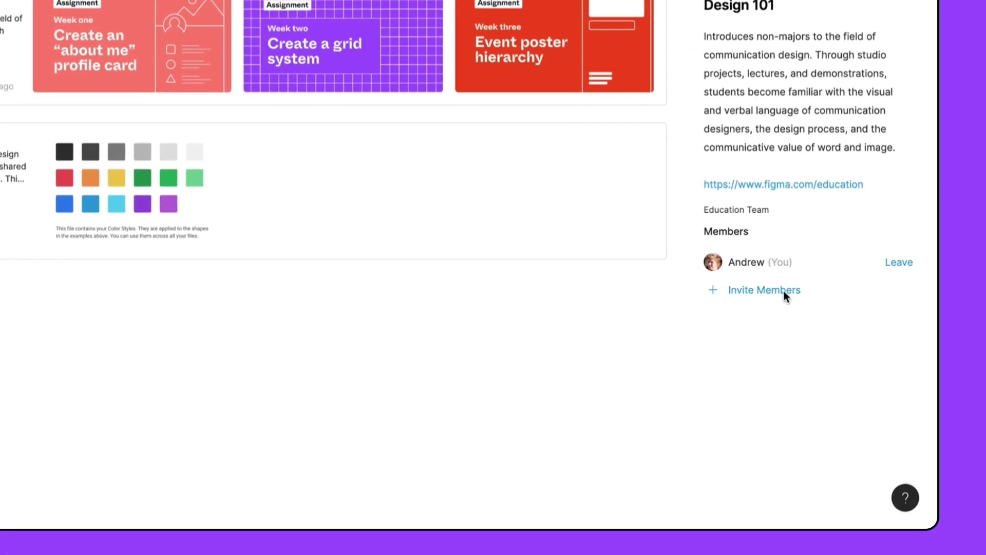
left_click(785, 291)
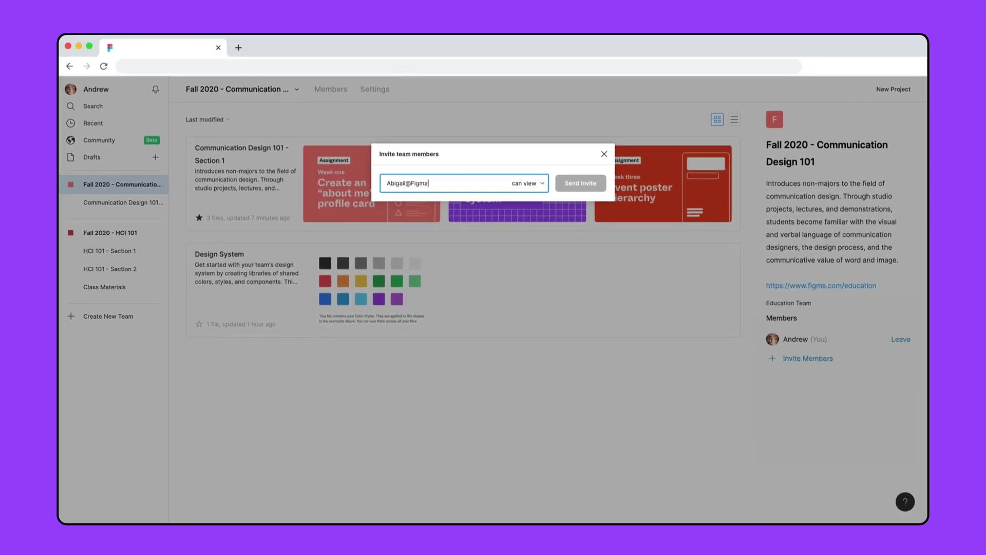
key("Return")
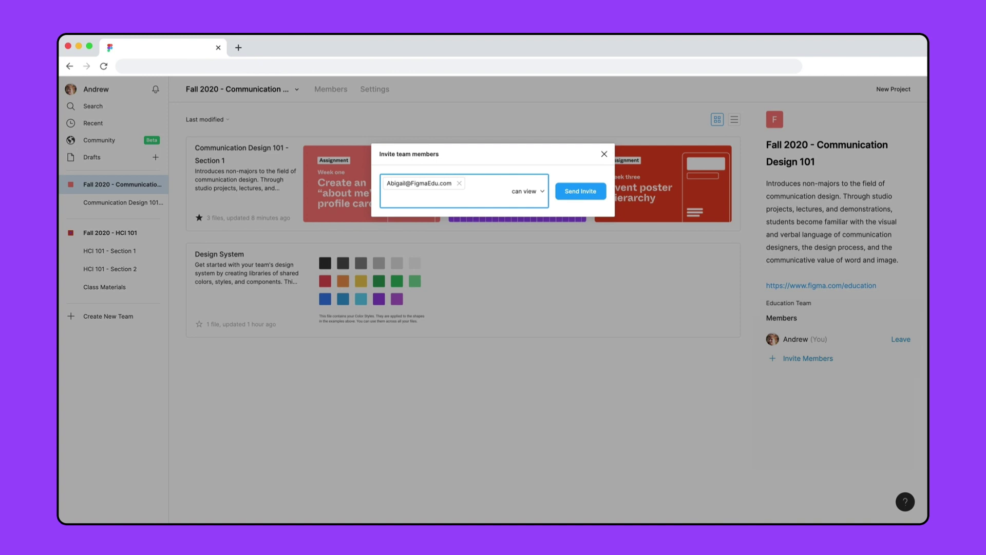
key("super+v")
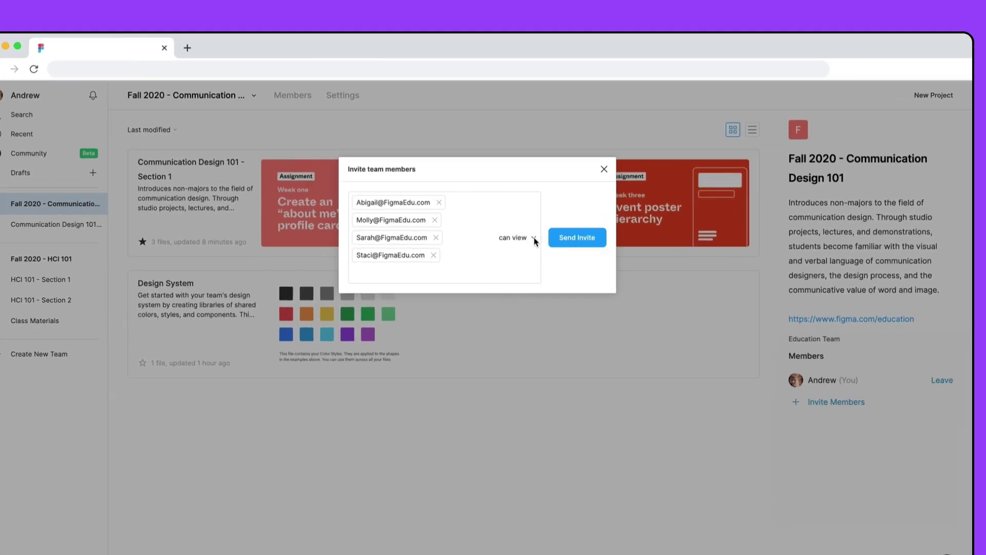
left_click(542, 214)
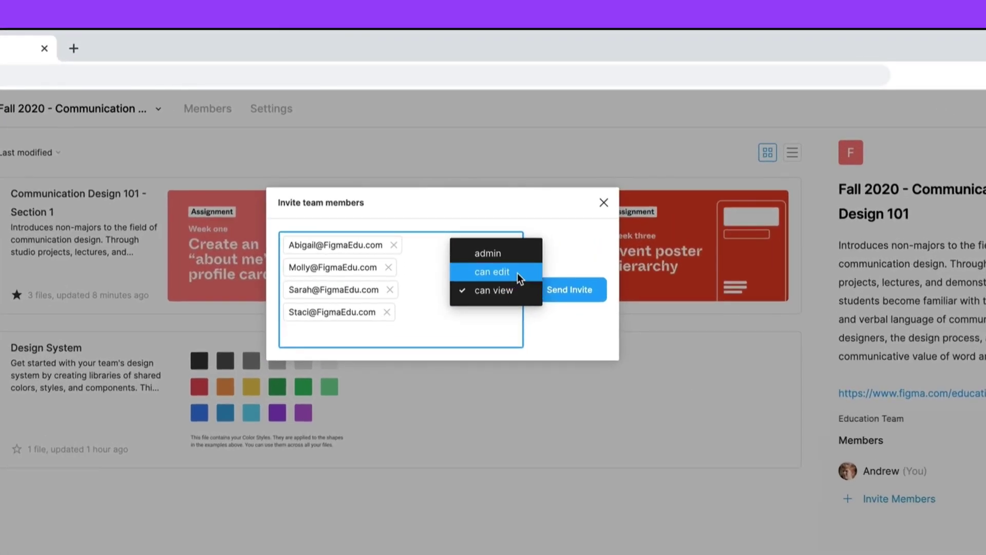
left_click(517, 273)
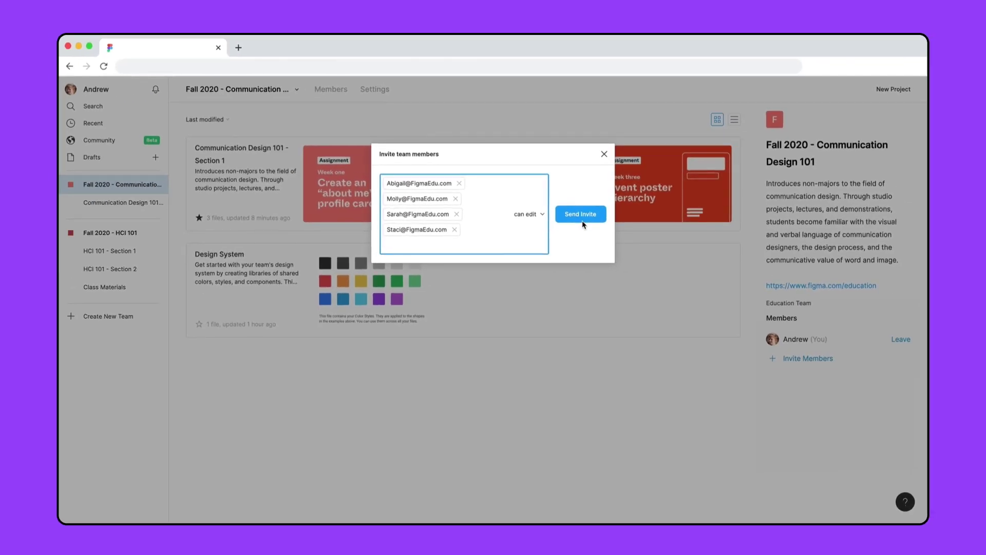
left_click(581, 216)
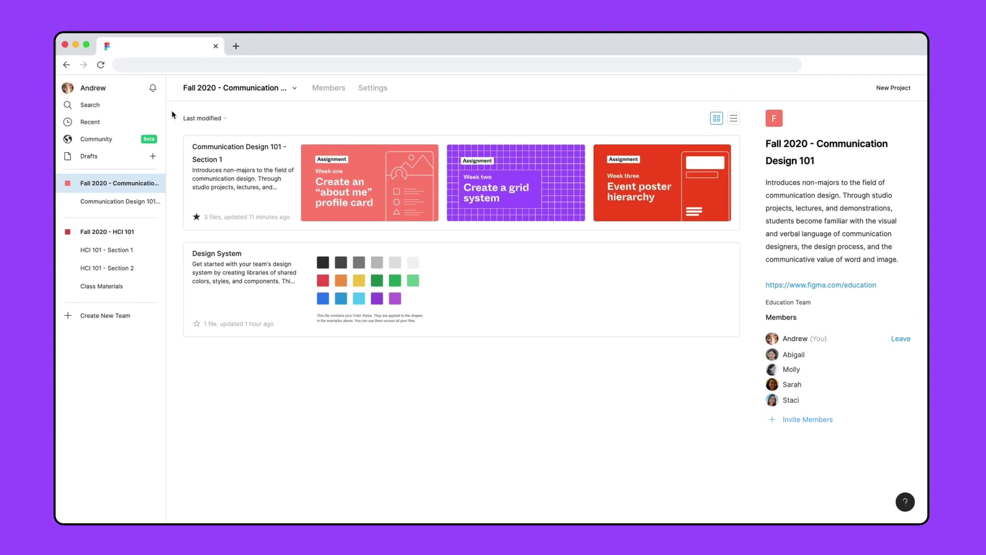
Step: Go to the Communication Design 101 - Section 1 project from the sidebar
left_click(145, 204)
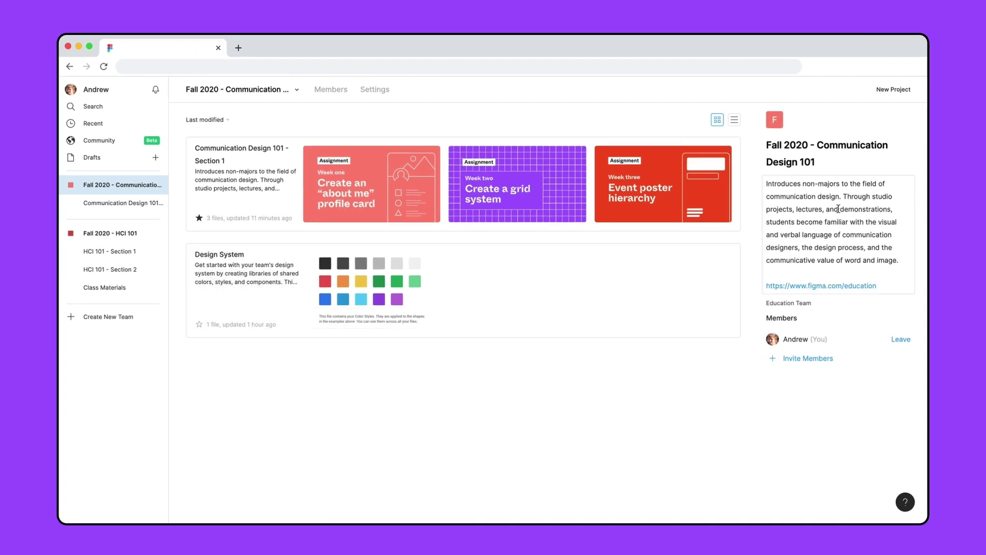
Step: Create a Homework Assignments project, then move HW-Week-4 into Communication Design 101 - Section 1
left_click(894, 90)
type("Homework Assignments")
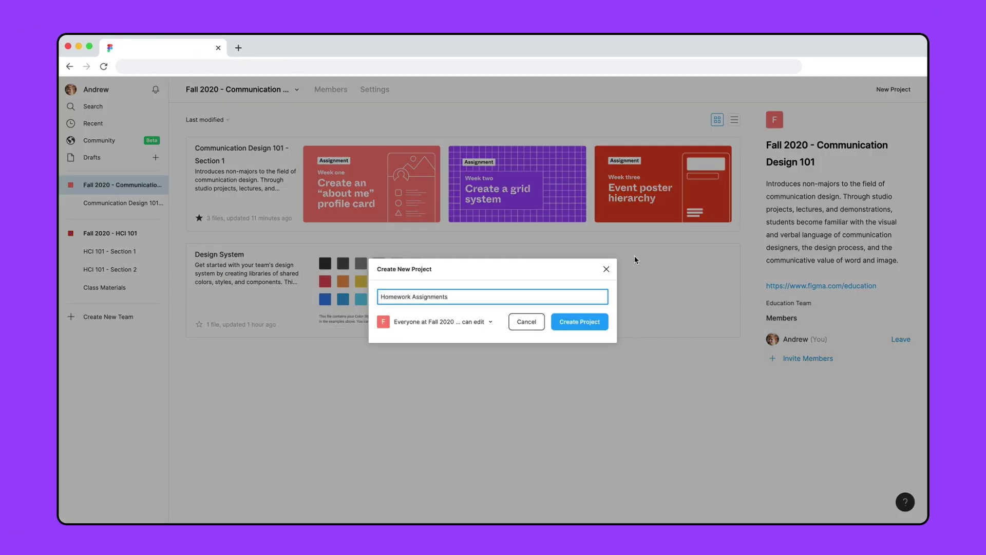
left_click(491, 323)
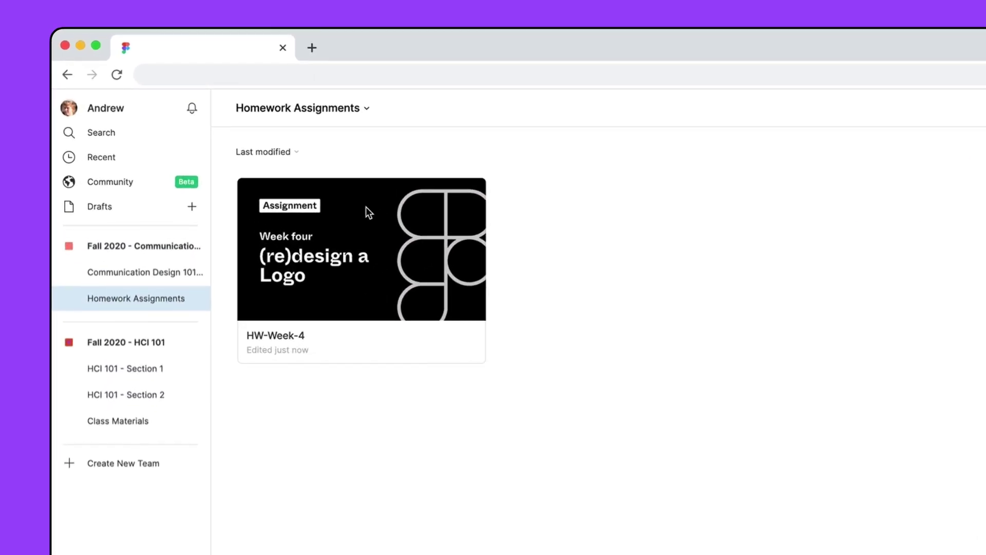
left_click_drag(366, 207, 189, 273)
left_click(189, 272)
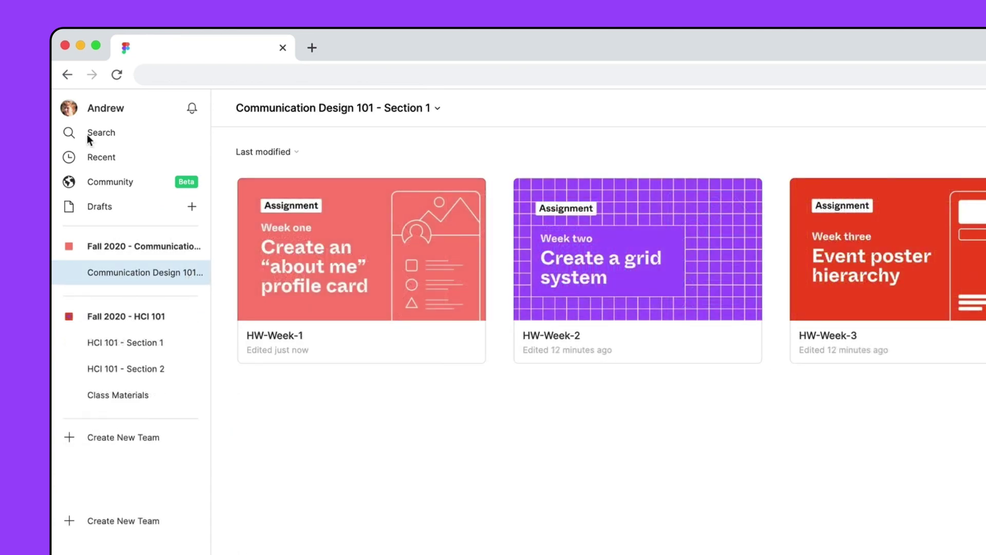
Step: Pin HW-Week-1 to the top of the project
left_click(359, 209)
right_click(359, 209)
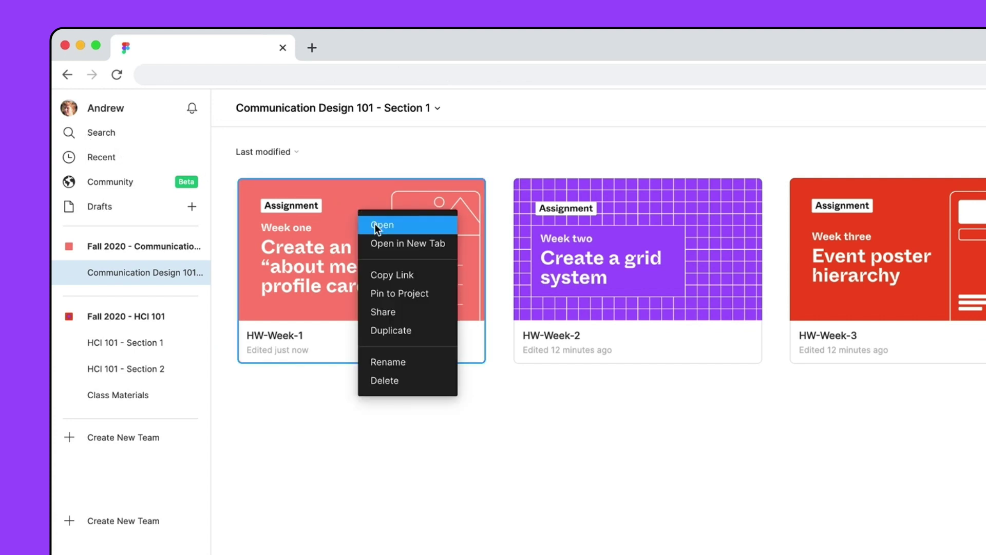
left_click(414, 299)
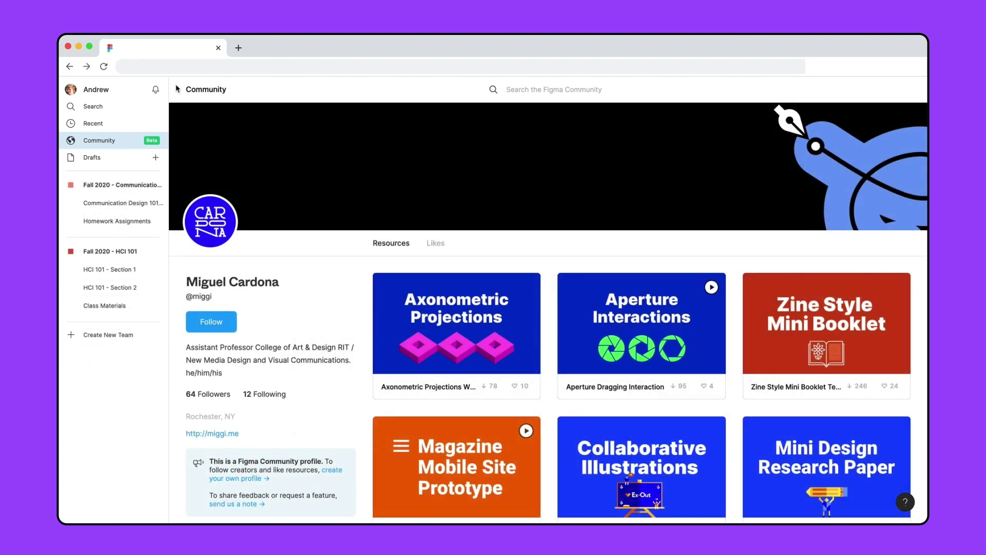
Step: Open the Mini Design Research Paper community file and duplicate the pinned research paper
left_click(766, 444)
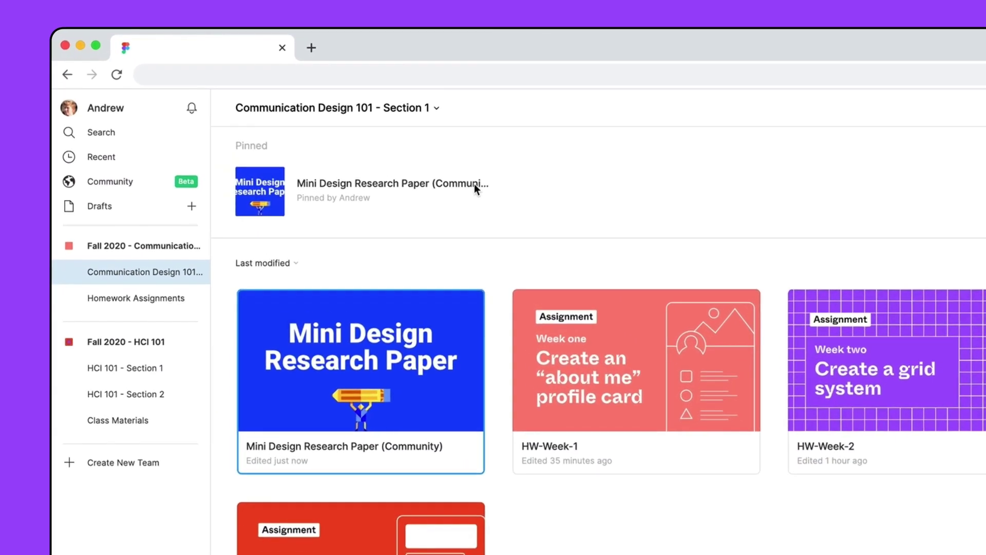
right_click(352, 142)
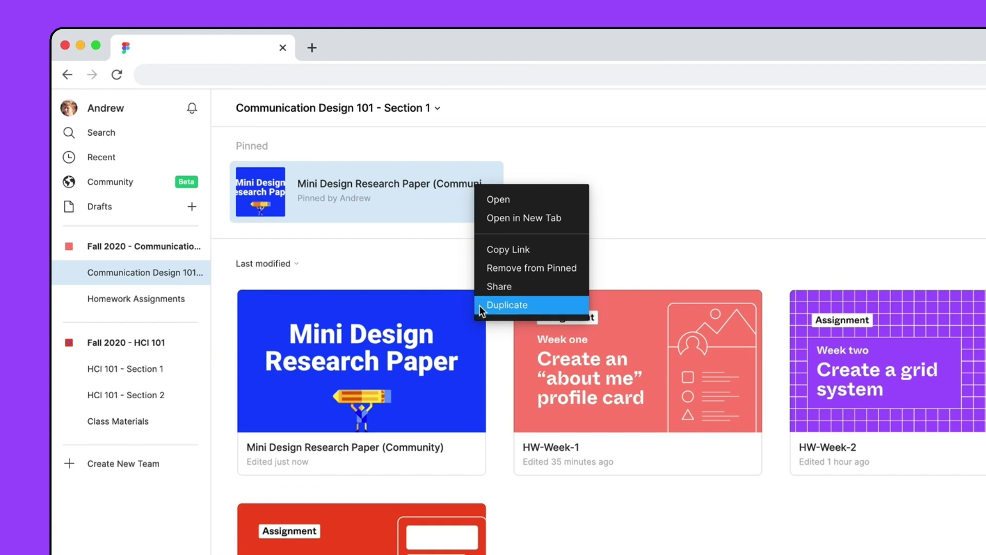
left_click(506, 305)
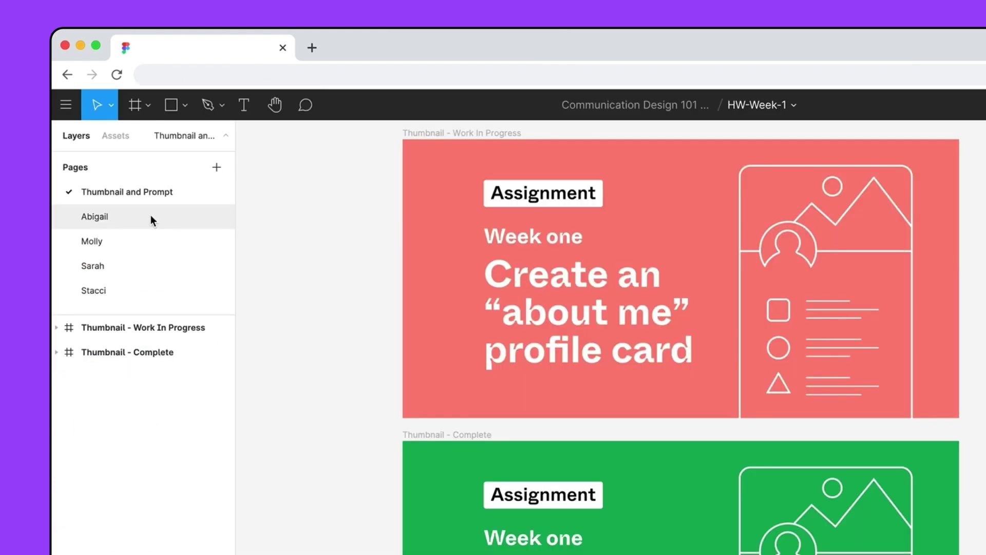
Step: Set a student's green Thumbnail - Complete frame as HW-Week-1's thumbnail, then go back to files
left_click(150, 218)
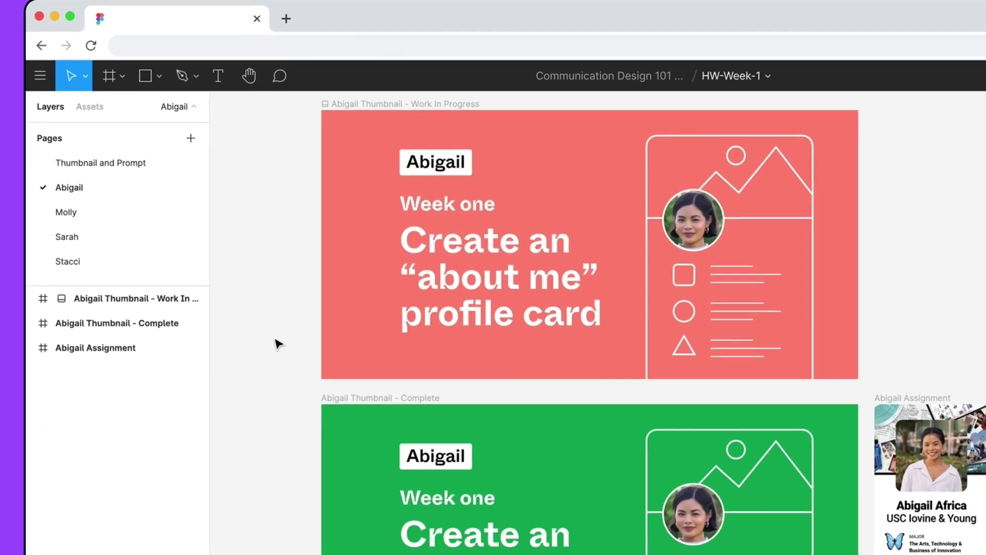
left_click(358, 399)
right_click(354, 396)
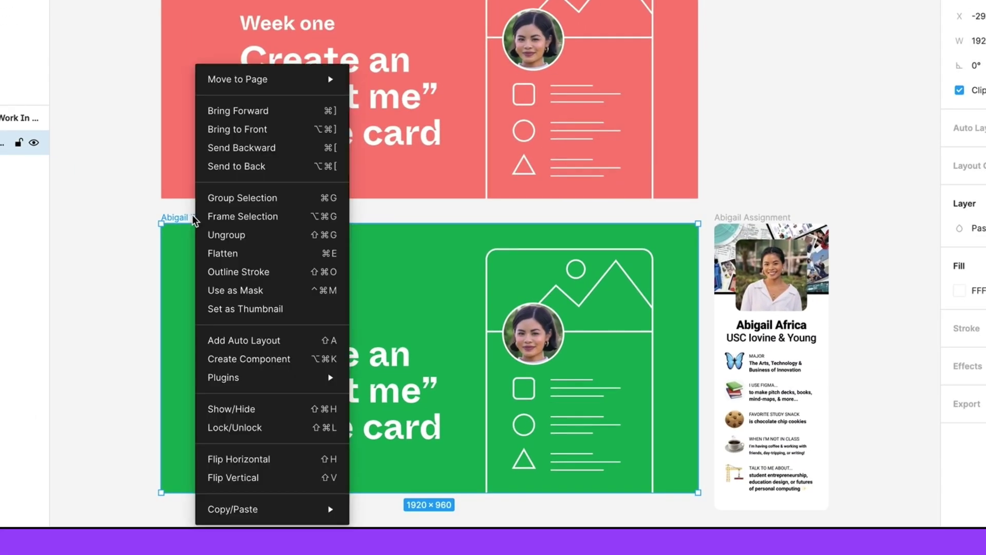
left_click(219, 308)
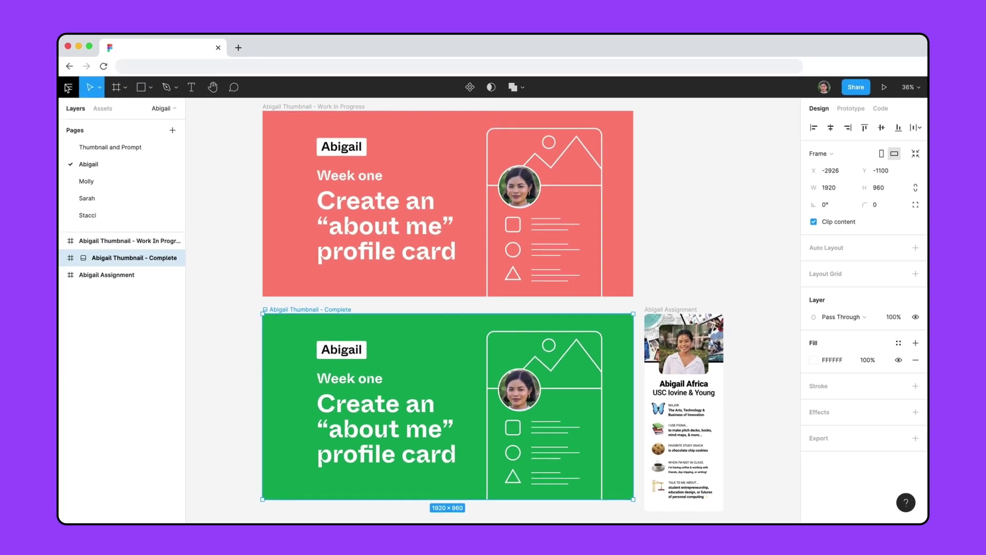
left_click(82, 88)
left_click(84, 109)
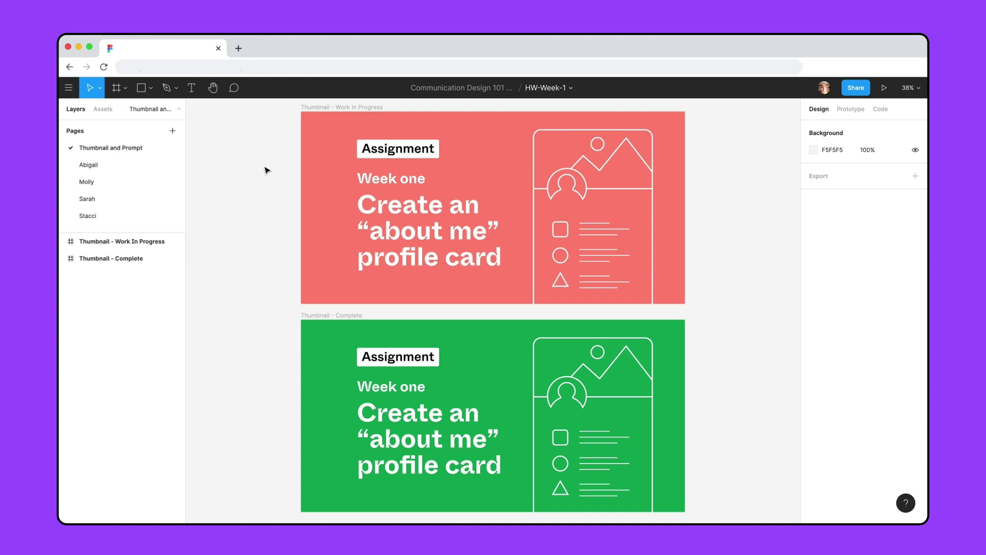
Step: Show the student's page version history and export their assignment frame as a PDF
left_click(132, 165)
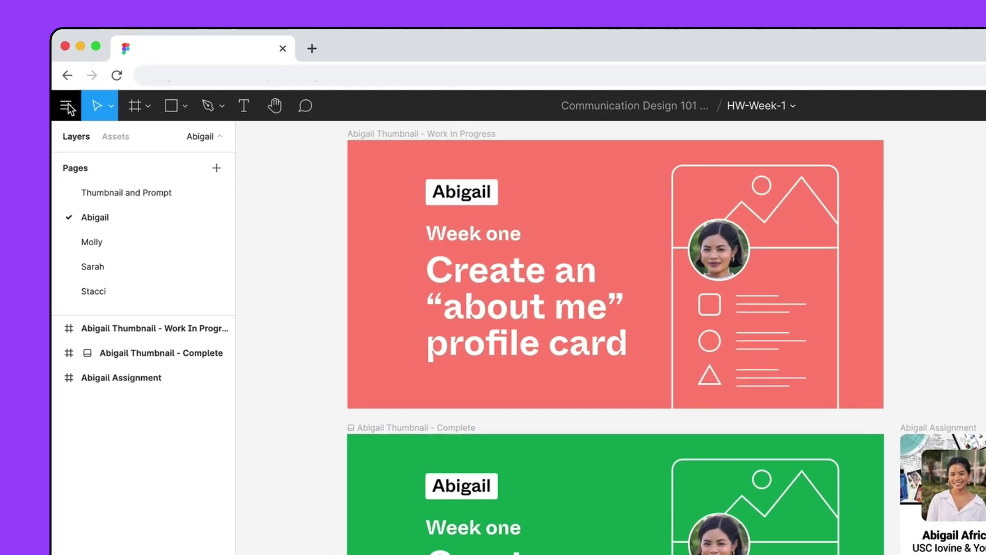
left_click(68, 106)
mouse_move(67, 214)
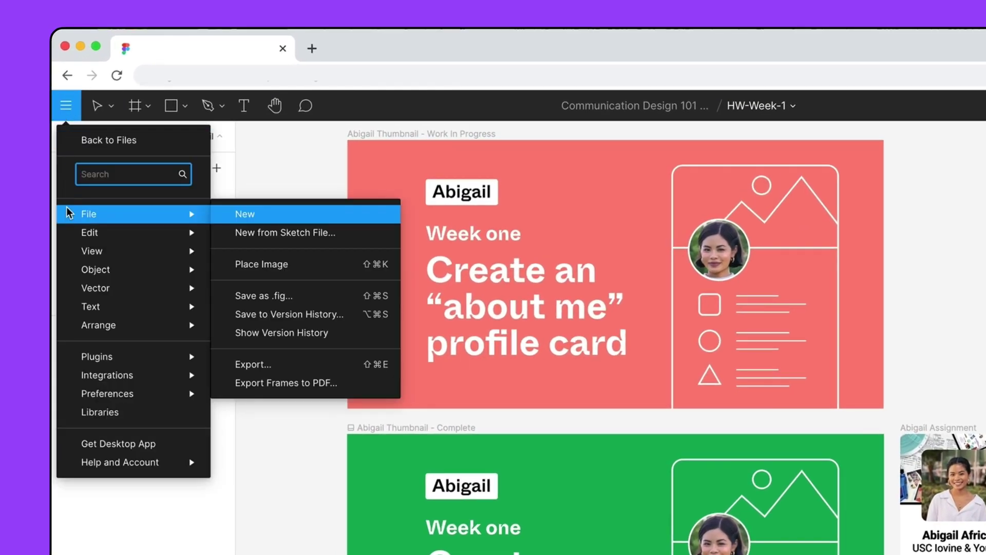
left_click(225, 334)
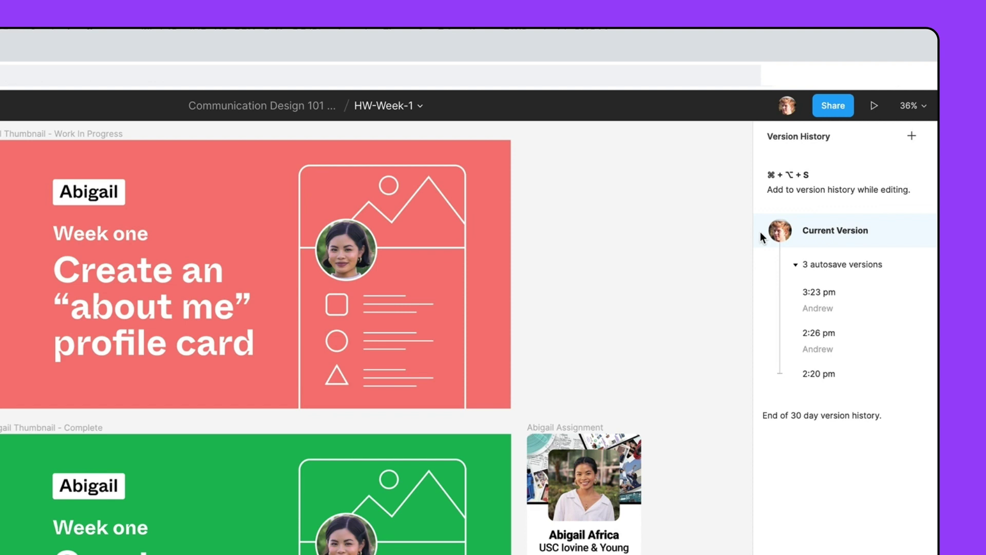
left_click(594, 443)
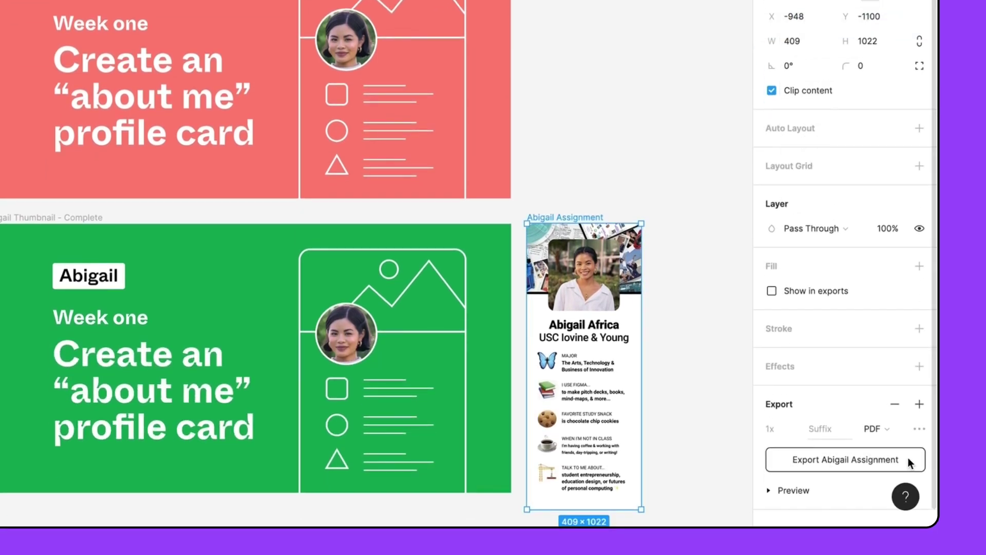
left_click(907, 457)
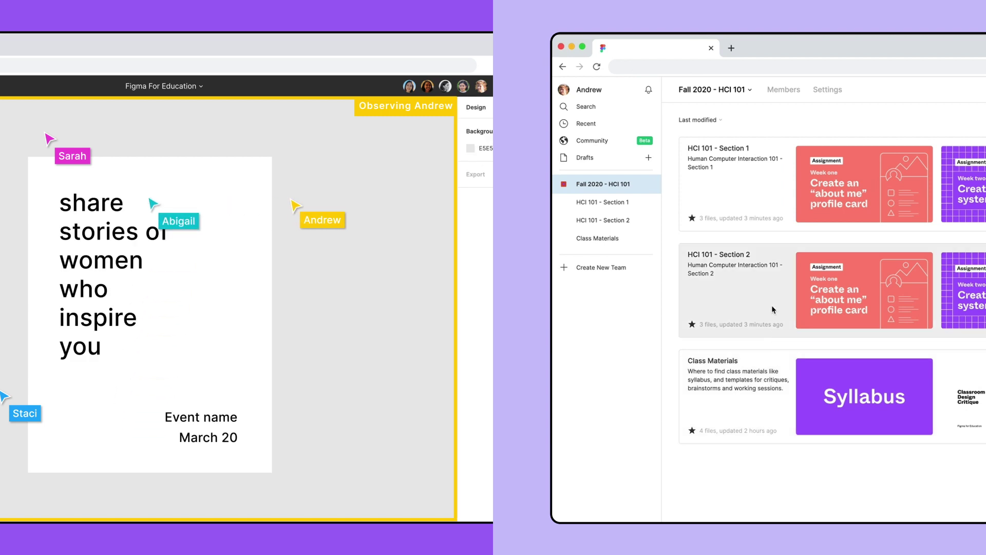
Step: Open the week one assignment file in the HCI 101 - Section 1 project
left_click(868, 178)
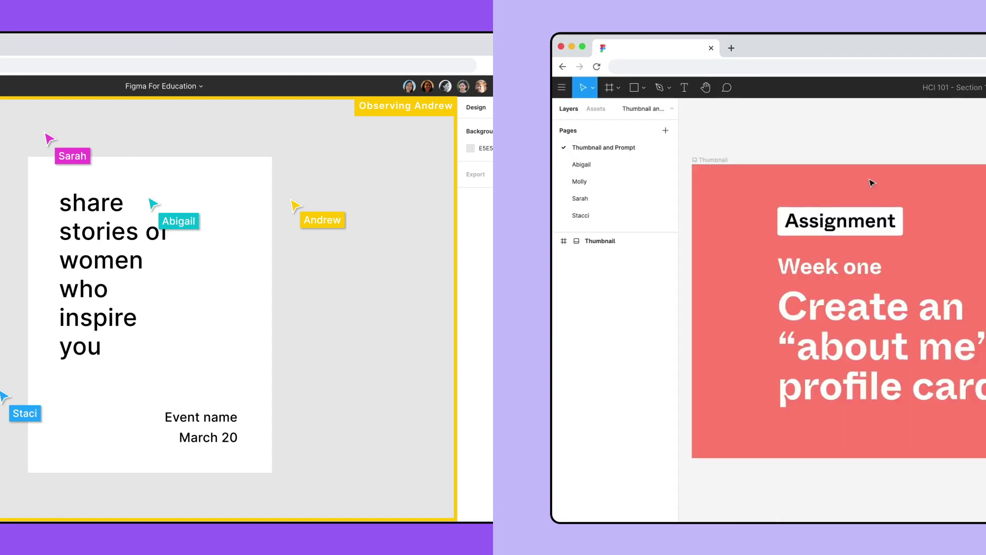